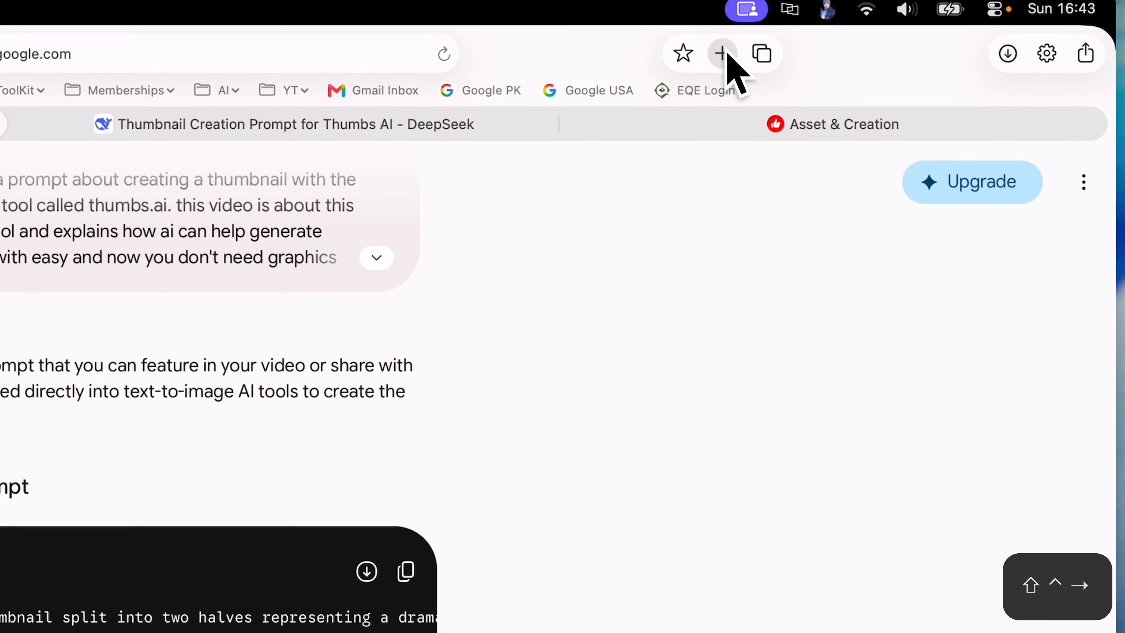
# Generate a Thumbs.ai thumbnail in a new tab from the pasted text prompt contrasting the old editing way with the AI way
pyautogui.click(919, 35)
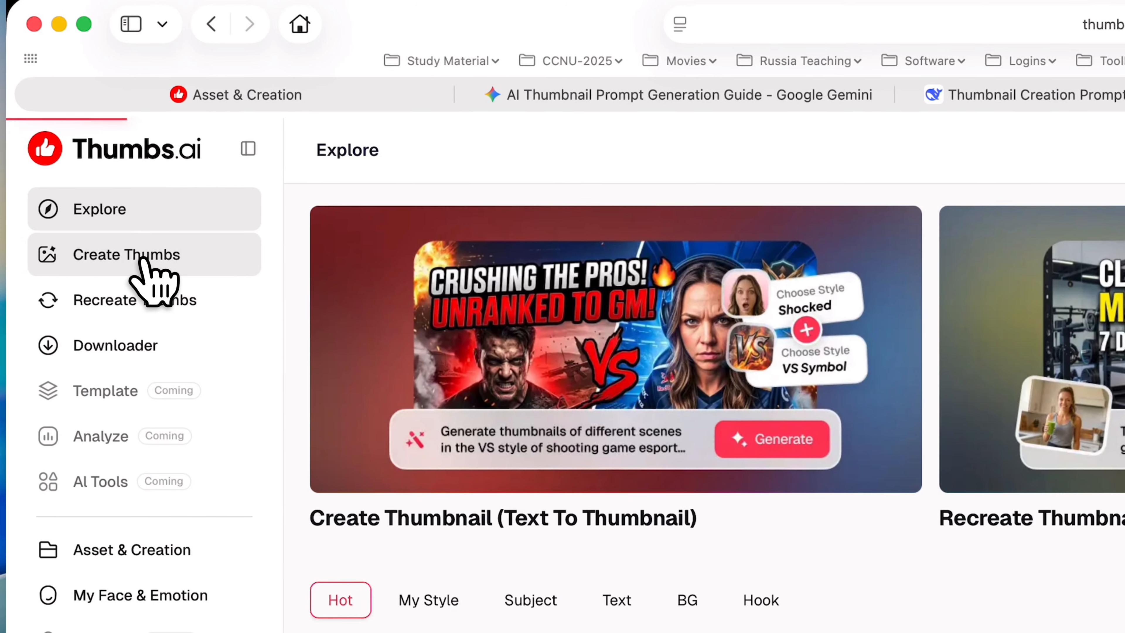
pyautogui.click(111, 253)
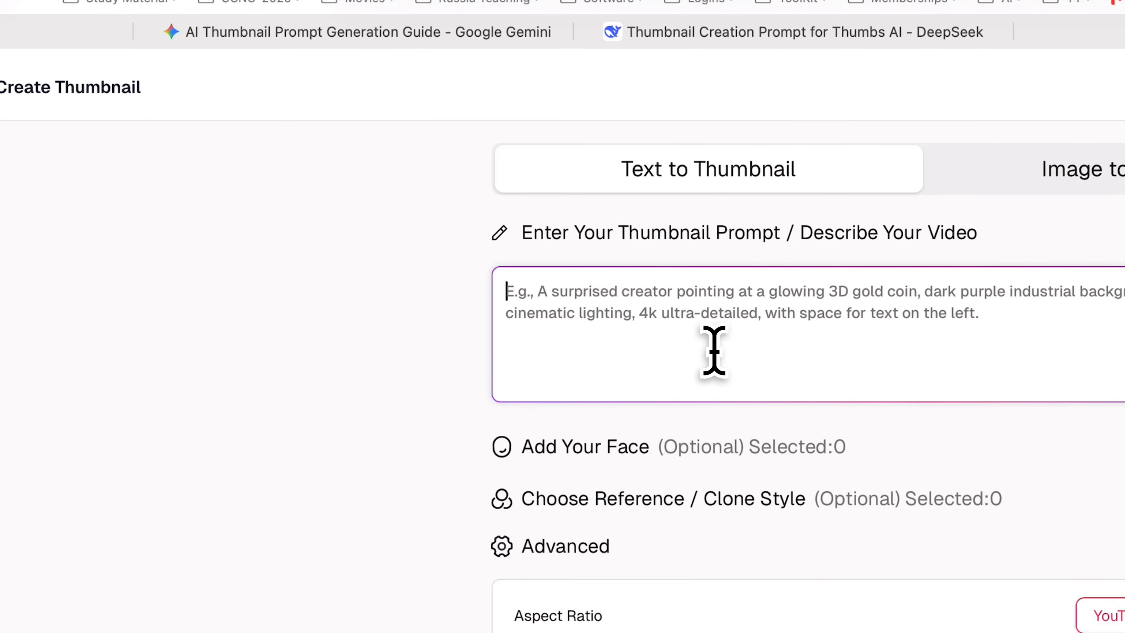
pyautogui.write('A vibrant, high-contrast YouTube thumbnail split into two halves representing a dramatic transformation.  Left side (The Old Way): Dominated by dark, stressful tones. An exhausted content creator sitting in front of a complex editing screen filled with complicated timelines, Adobe Photoshop layers, and confusing graphics tools. Add a subtle, glowing "Hours of Work" text or icon over this side.  Right side (The AI Way): Dominated by bright, energetic, and modern neon colors (cyberpunk blue and purple). A sleek, futuristic AI interface glowing with energy, showcasing a stunning, fully-completed, professional thumbnail floating in the air. A clean, bold button that reads "GENERATE" or "AI" is being clicked.  Center: A bold, hyper-realistic 3D glowing "VS" symbol separating the two sides.  Overall Style: Ultra-detailed, cinematic lighting, 8K resolution, modern tech aesthetic, highly engaging, and designed to maximize click-through rate (CTR). No messy text, clean composition.')
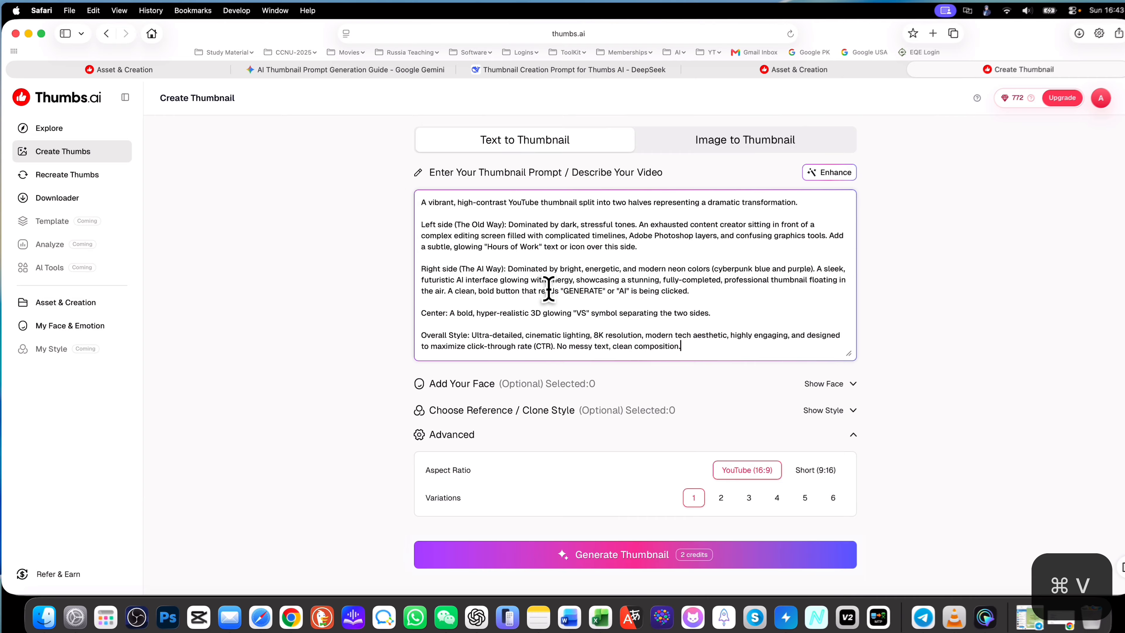
pyautogui.scroll(-1, 549, 289)
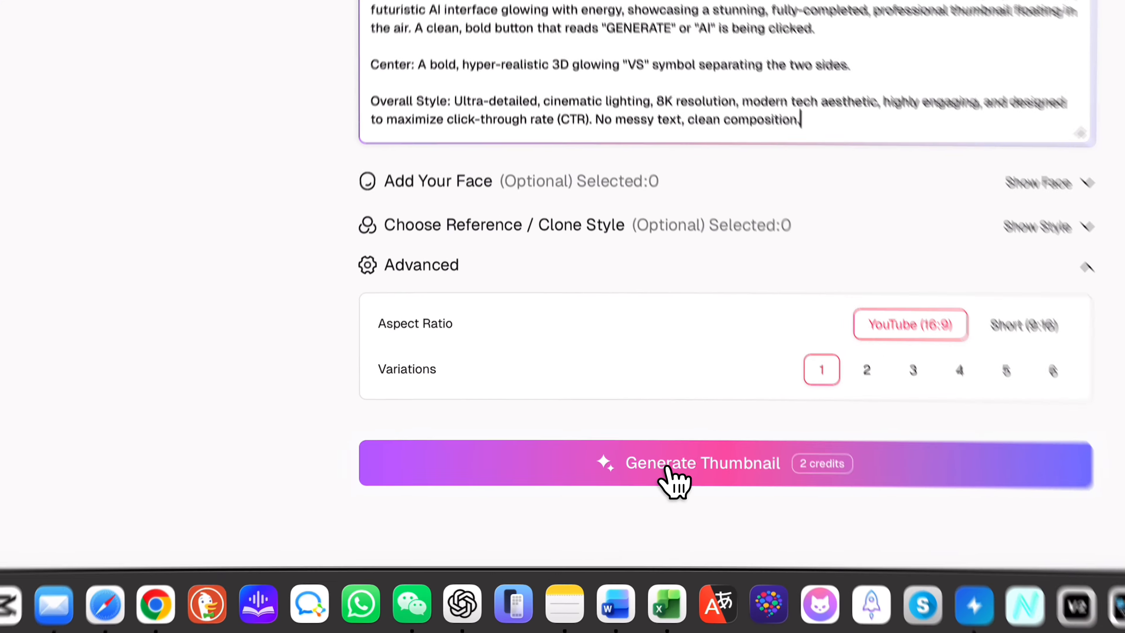
pyautogui.click(591, 525)
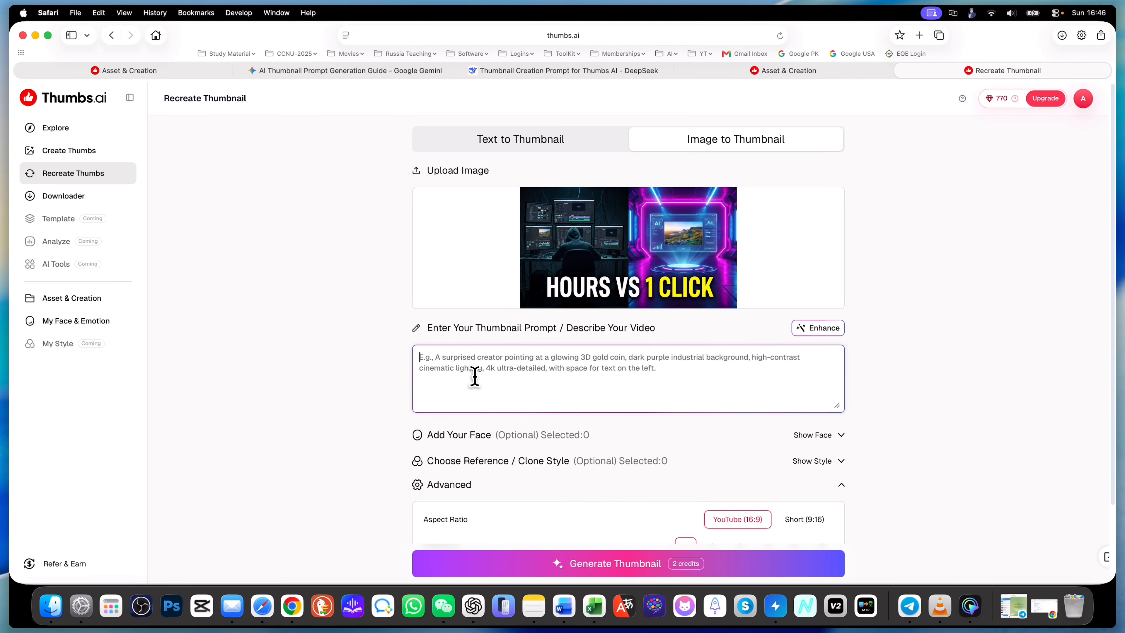
# Look through the created thumbnails in Asset & Creation and switch to Adobe Photoshop 2026
pyautogui.scroll(-1, 509, 363)
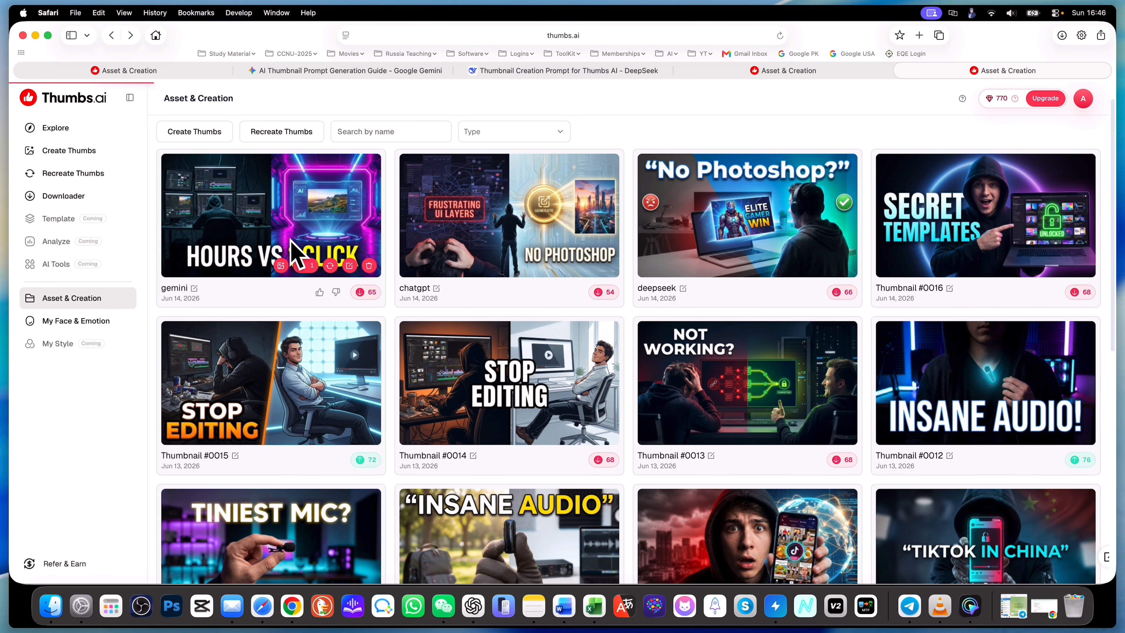
pyautogui.scroll(-10, 779, 326)
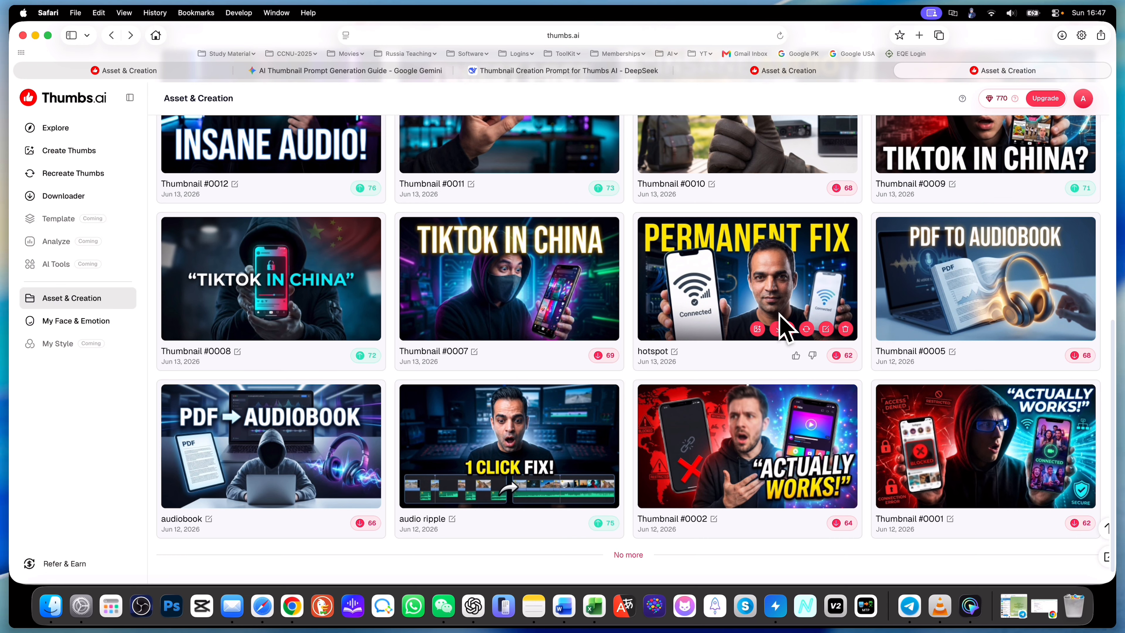
pyautogui.scroll(15, 784, 326)
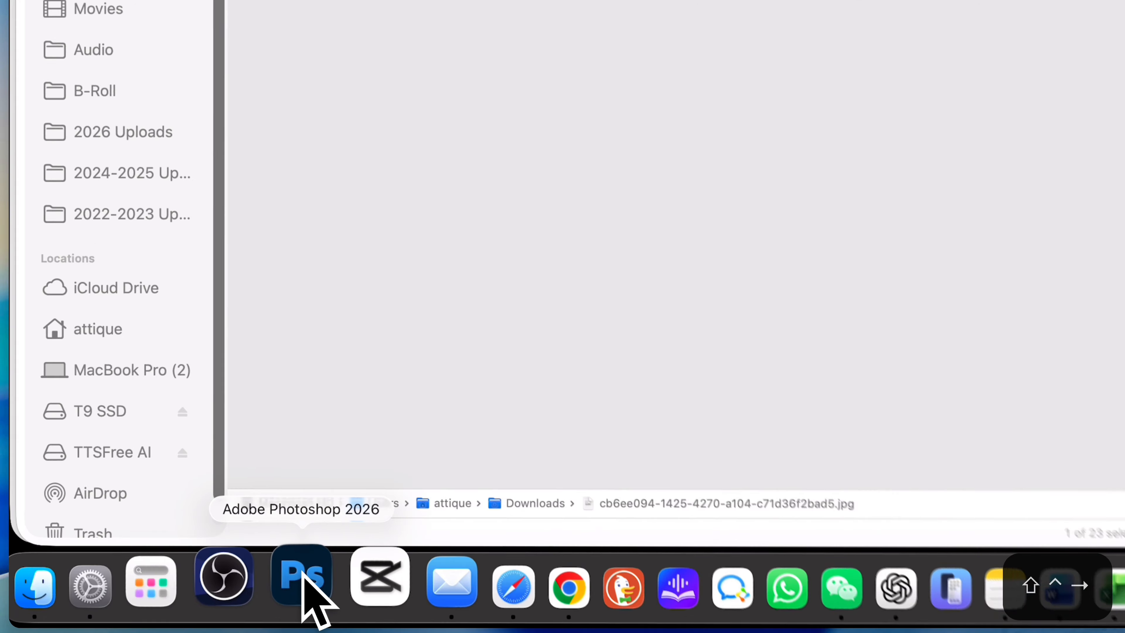
pyautogui.click(302, 575)
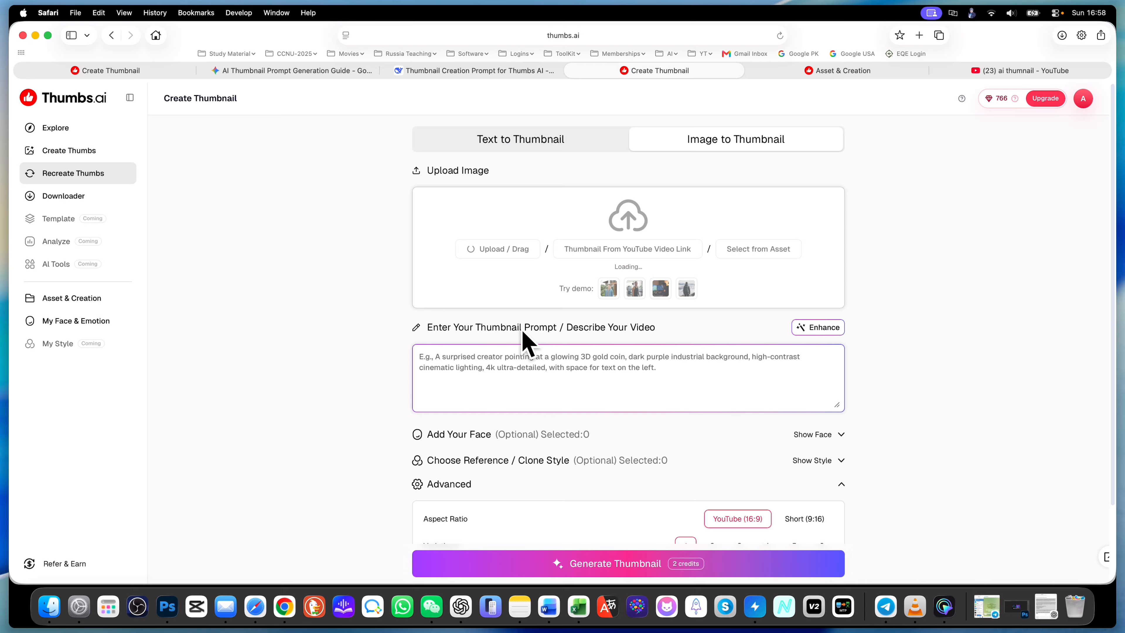
# Copy the link of vidIQ's AI Thumbnail Maker video from the YouTube search results
pyautogui.hotkey('ctrl', 'shift', 'Right')
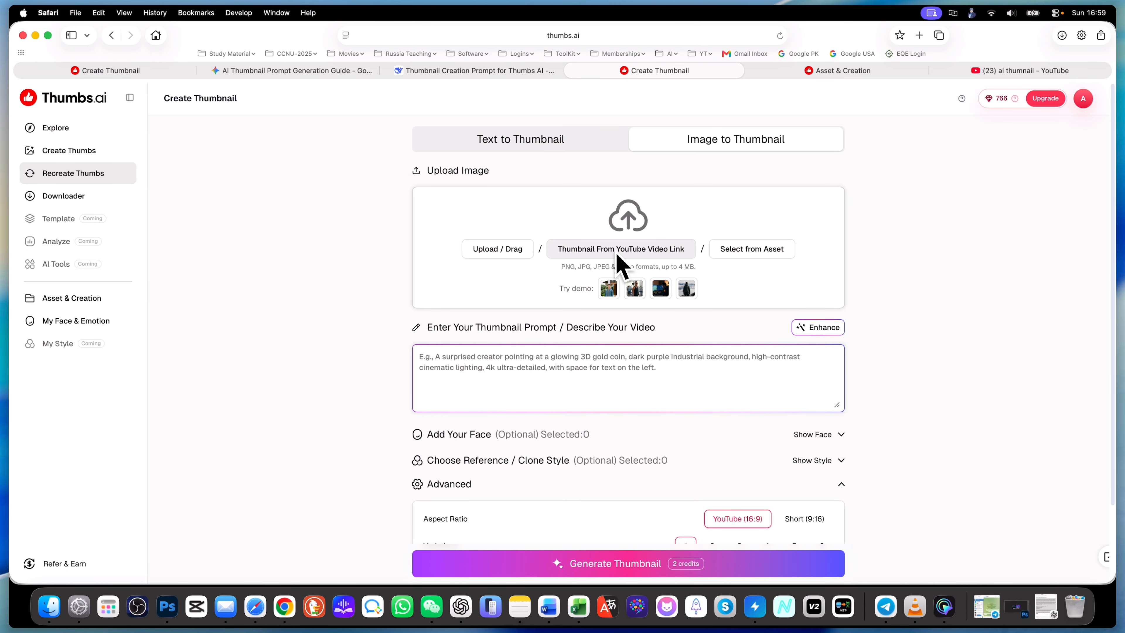
pyautogui.click(1019, 71)
pyautogui.moveTo(549, 173); pyautogui.dragTo(450, 265)
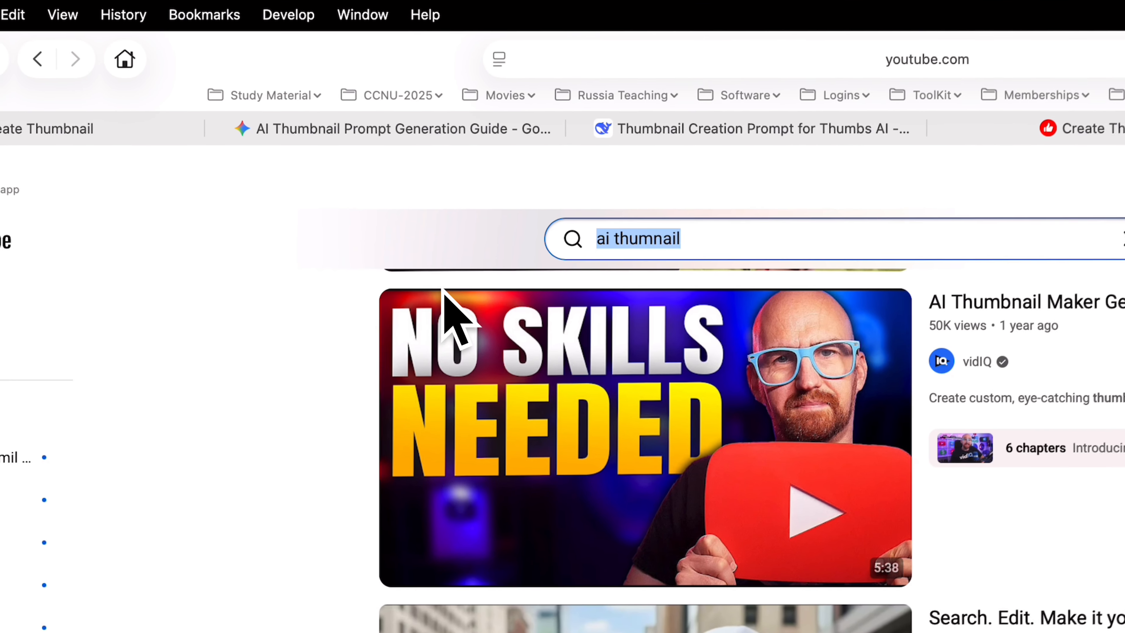
pyautogui.rightClick(1072, 299)
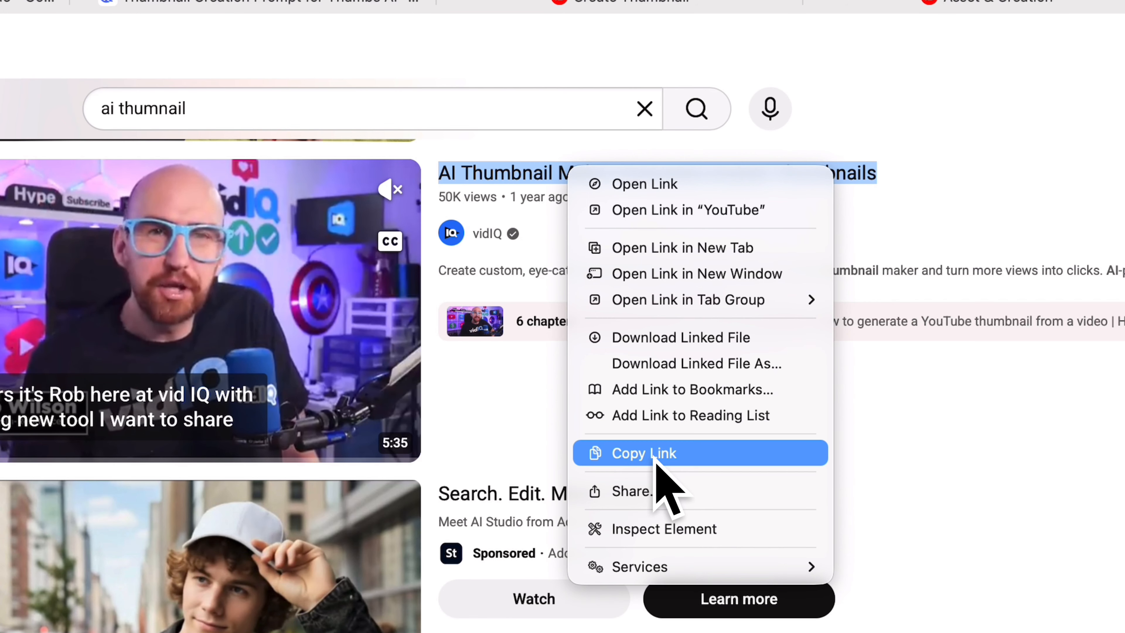
pyautogui.click(1122, 583)
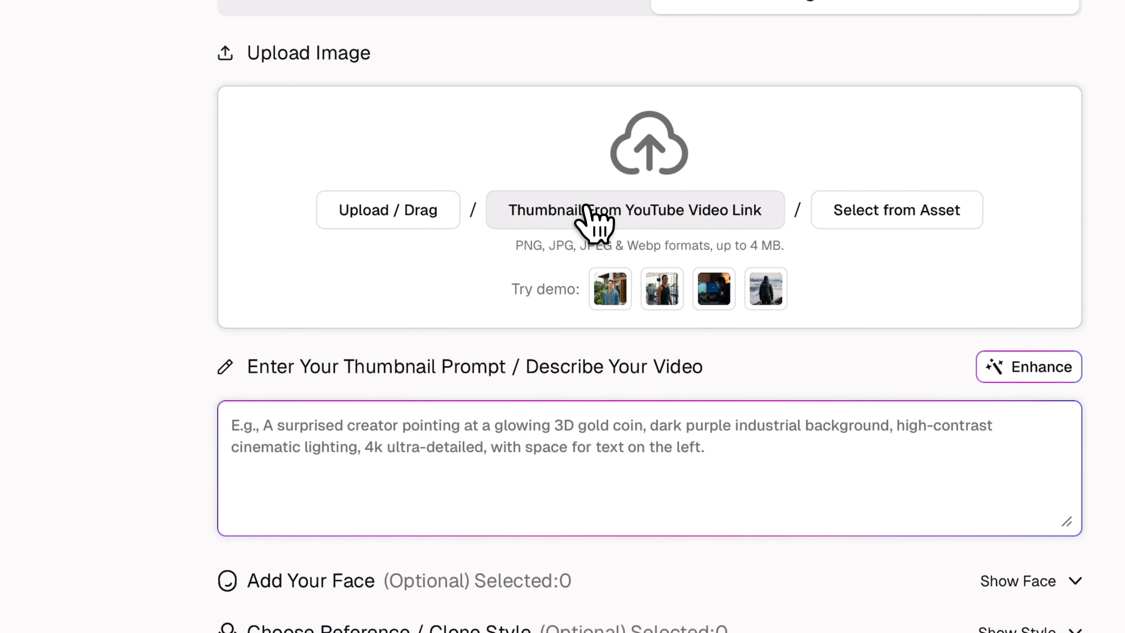
# Grab the source image for the recreated thumbnail from the copied YouTube video link
pyautogui.click(587, 208)
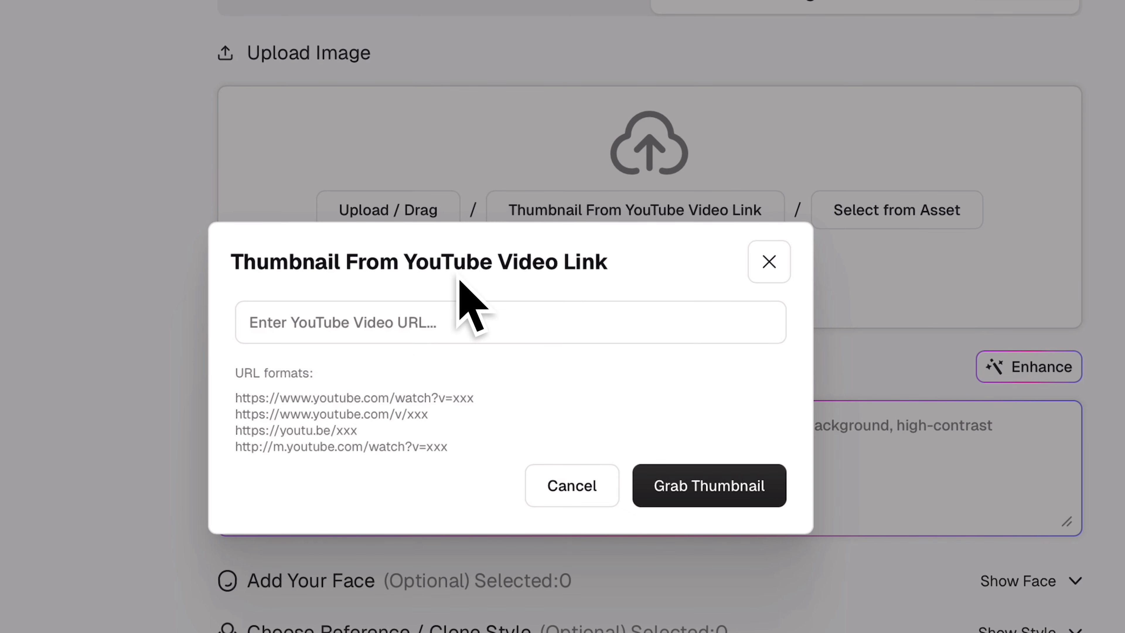
pyautogui.click(296, 322)
pyautogui.press('super+v')
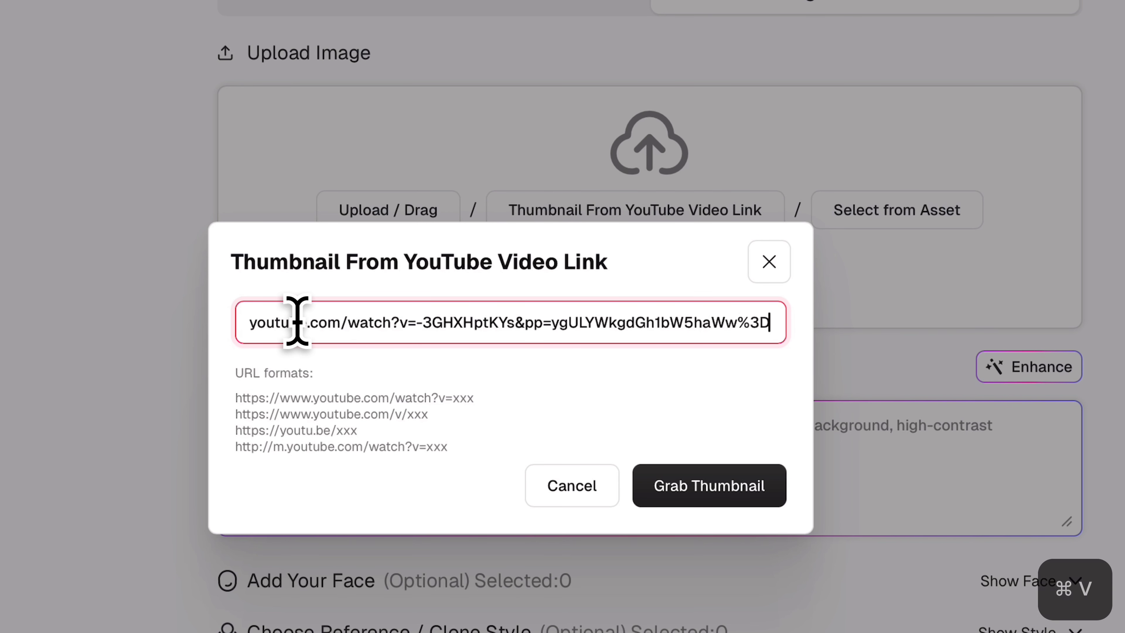
pyautogui.click(730, 487)
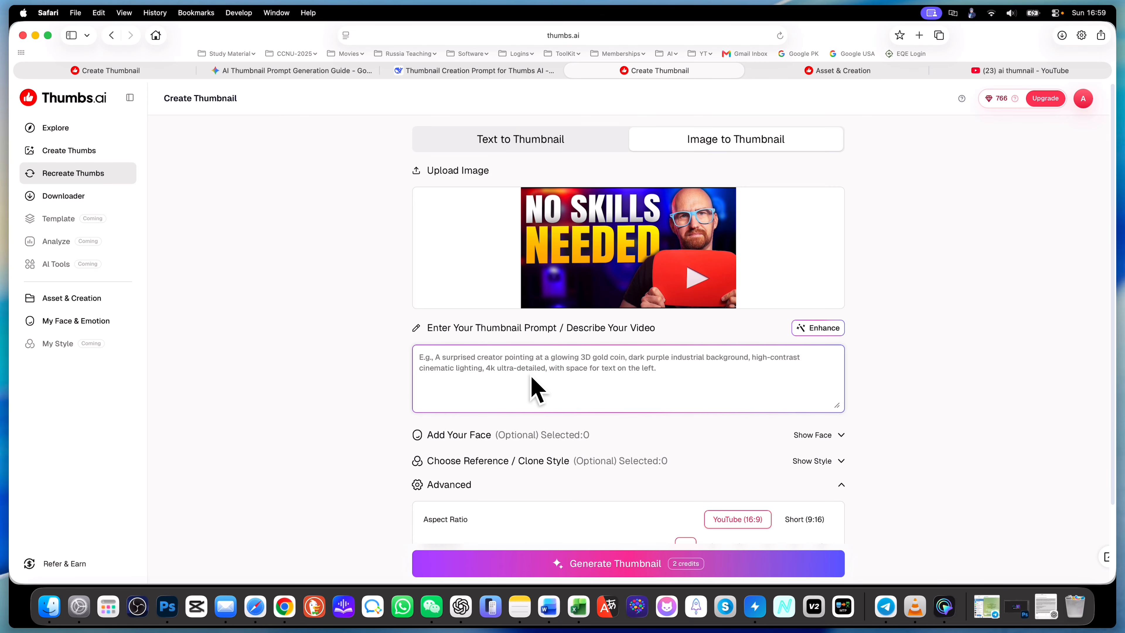
# Paste the prepared AI Thumbnail Generator prompt as the video description and add the saved Original face
pyautogui.click(447, 359)
pyautogui.press('super+v')
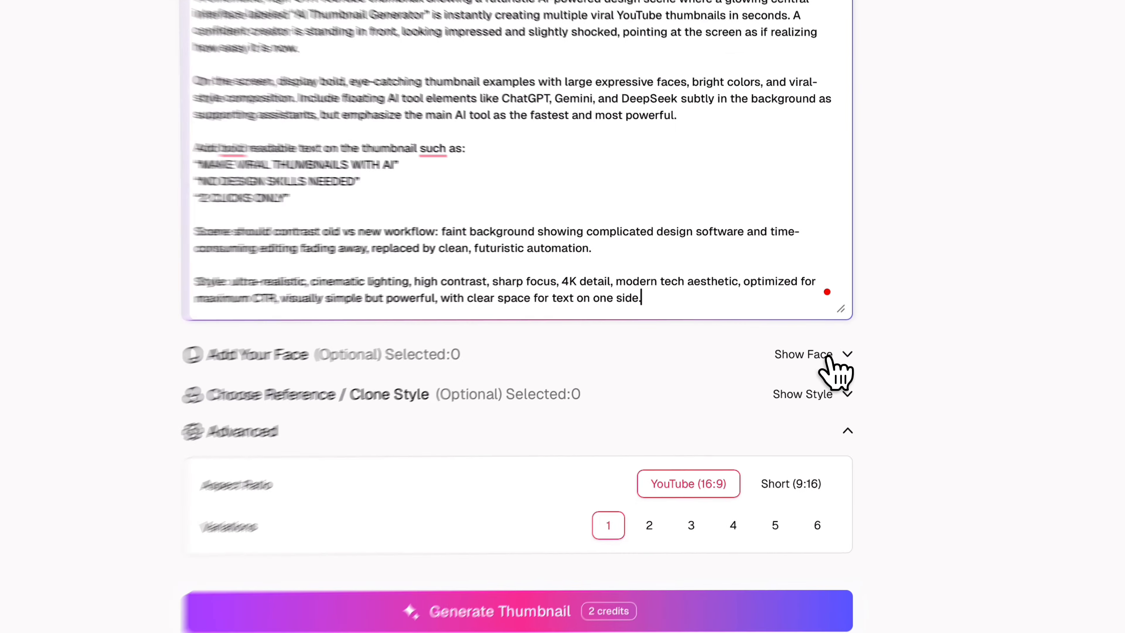
pyautogui.click(832, 355)
pyautogui.click(755, 377)
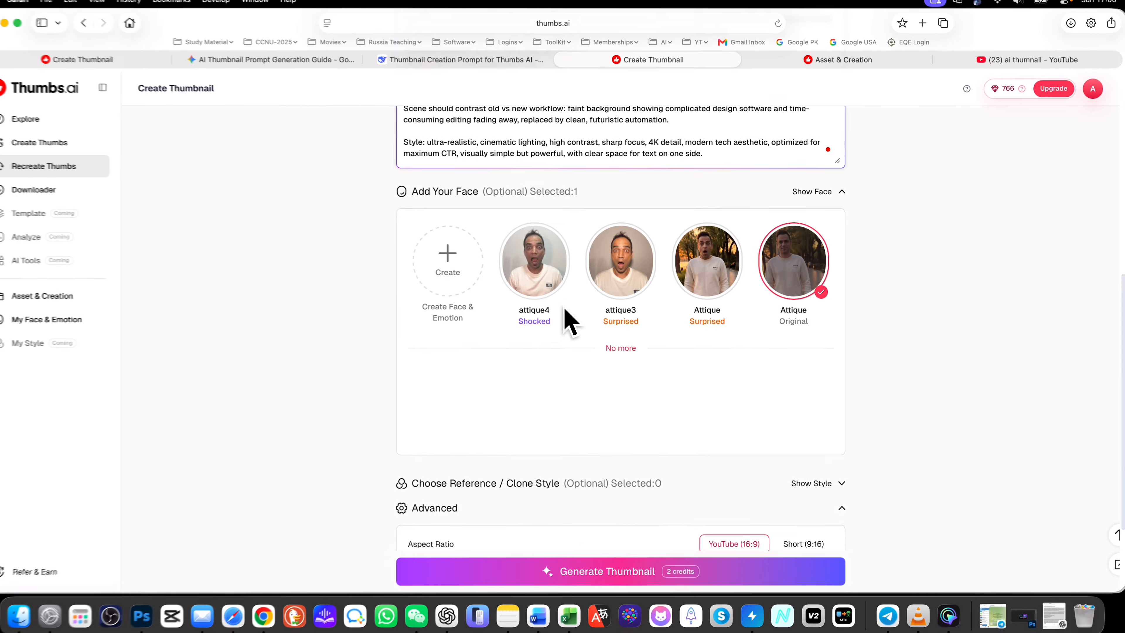
# Set the number of variations to 3 and generate the thumbnails in the YouTube (16:9) aspect ratio
pyautogui.scroll(-3, 589, 456)
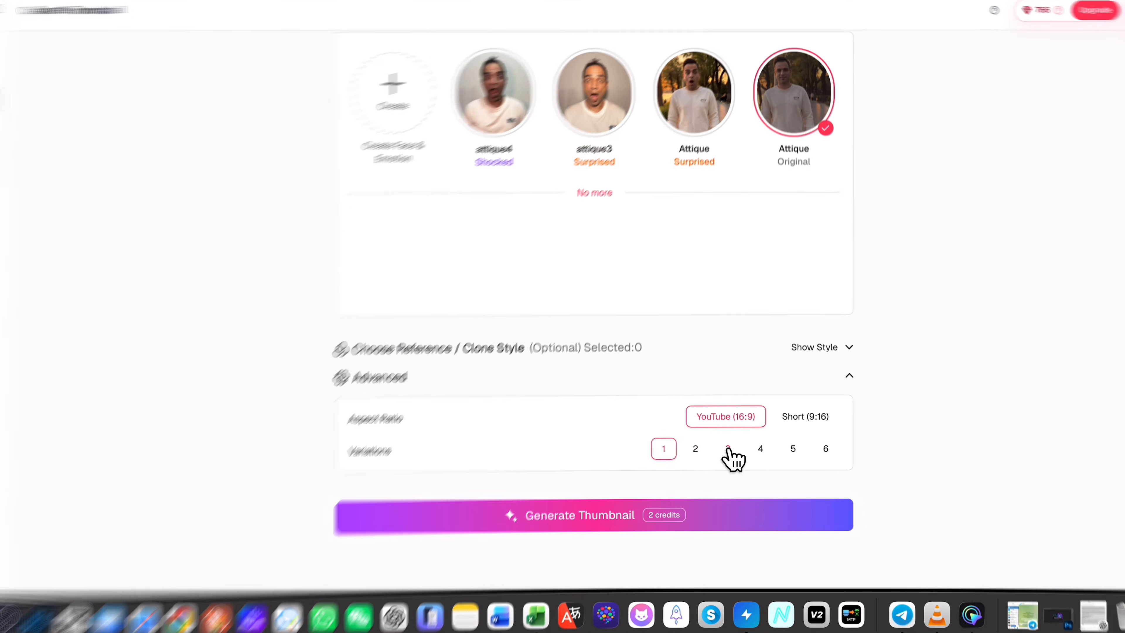
pyautogui.click(727, 449)
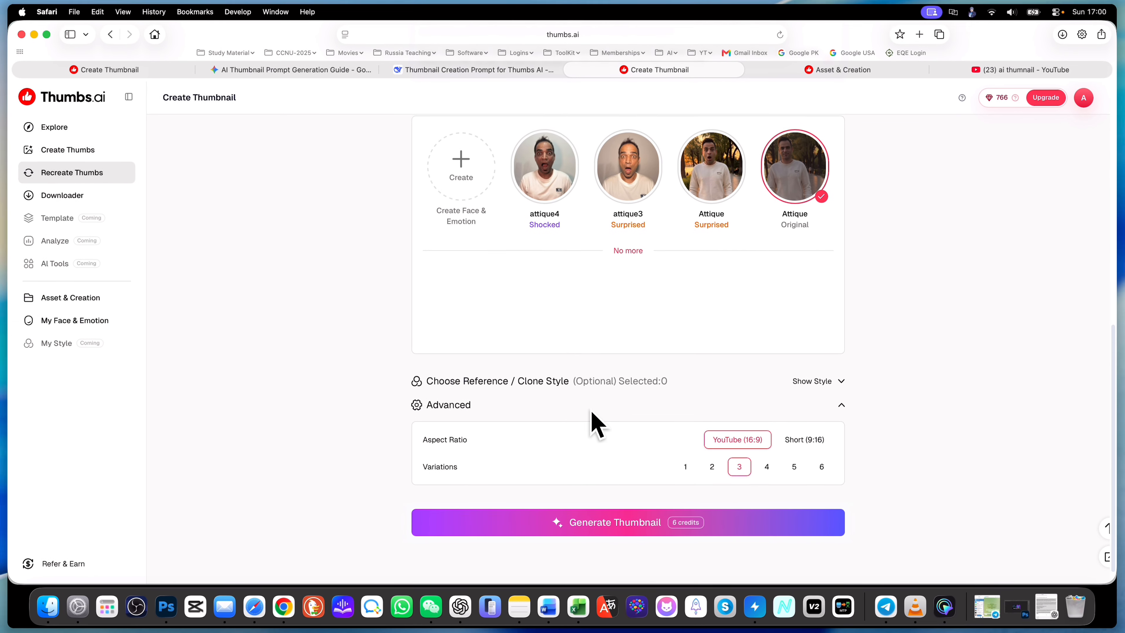
pyautogui.click(615, 520)
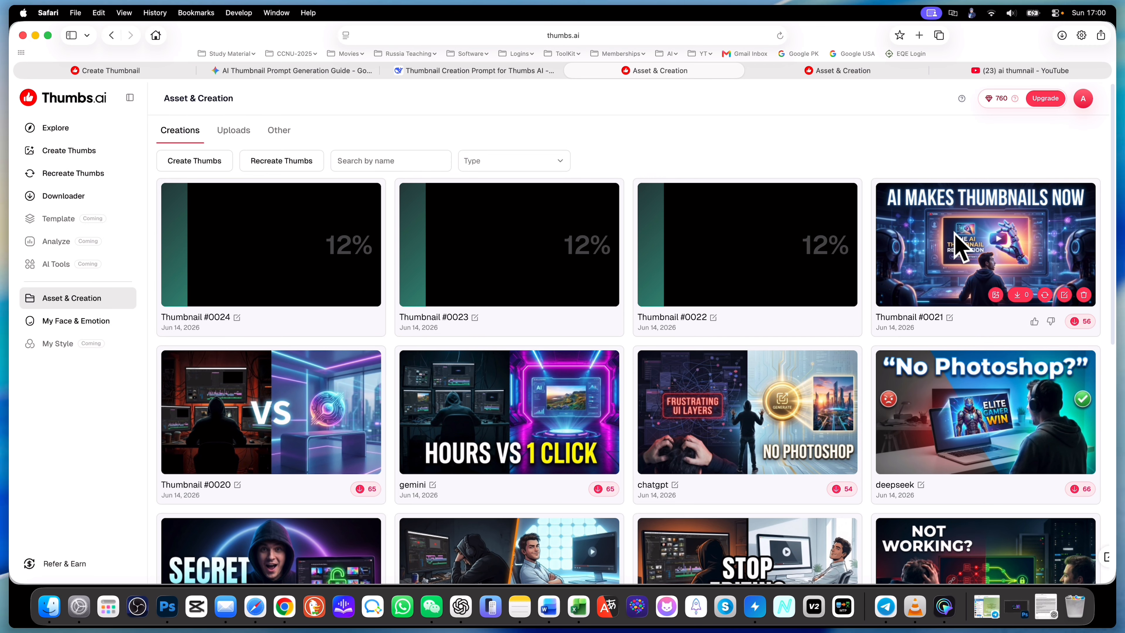
# Examine the Thumb Scores of the earlier creations and of the three newly generated variations
pyautogui.moveTo(1076, 328)
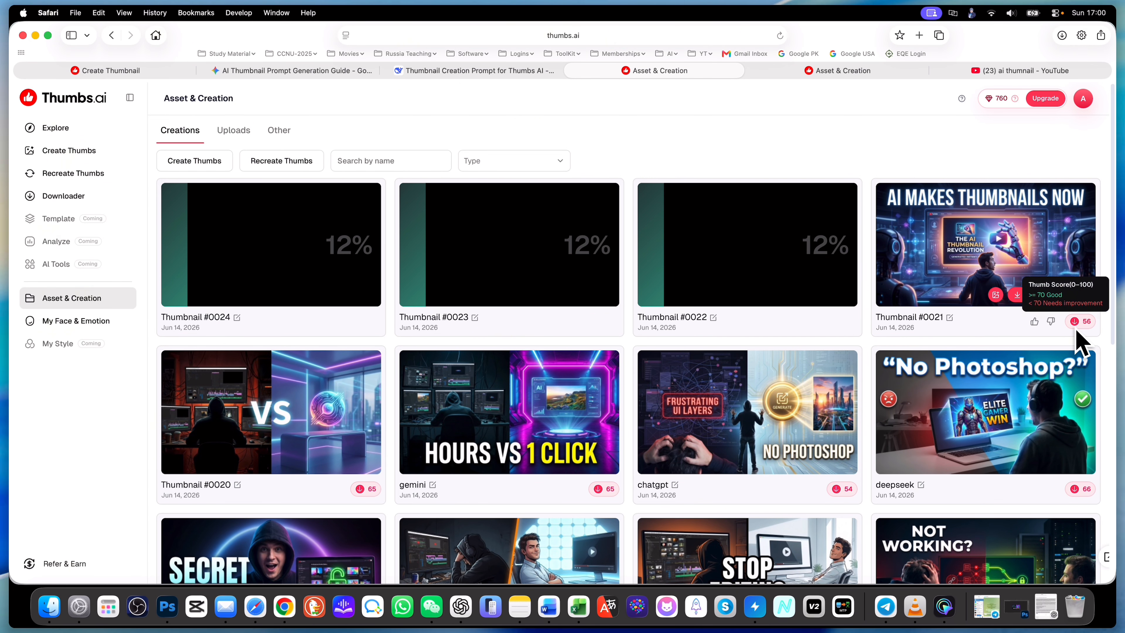
pyautogui.scroll(-6, 923, 364)
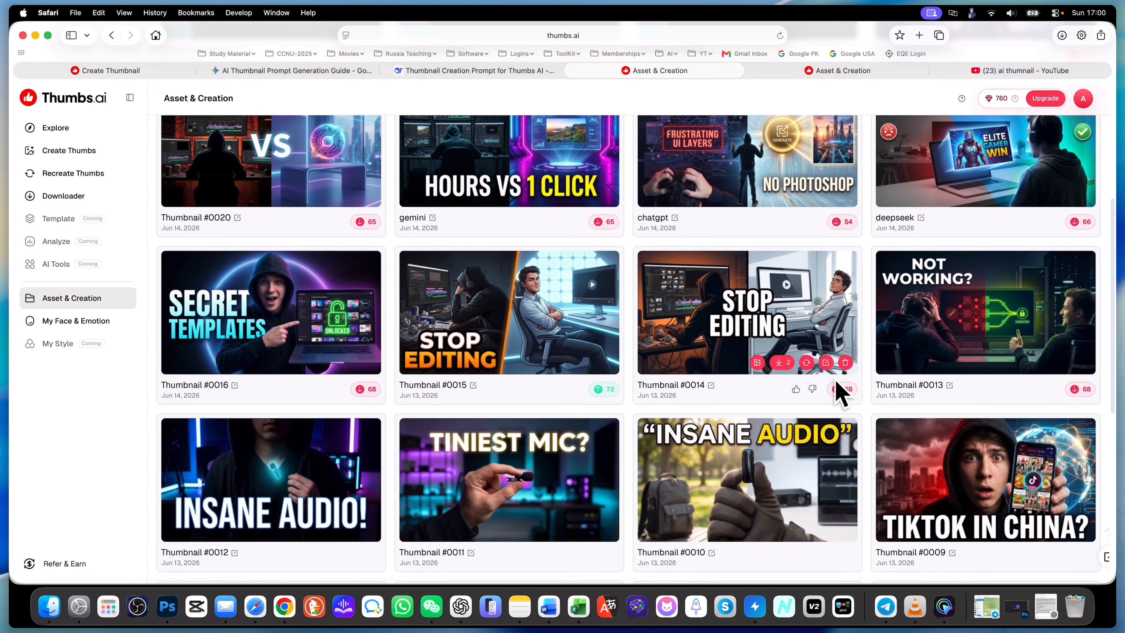
pyautogui.scroll(-5, 838, 392)
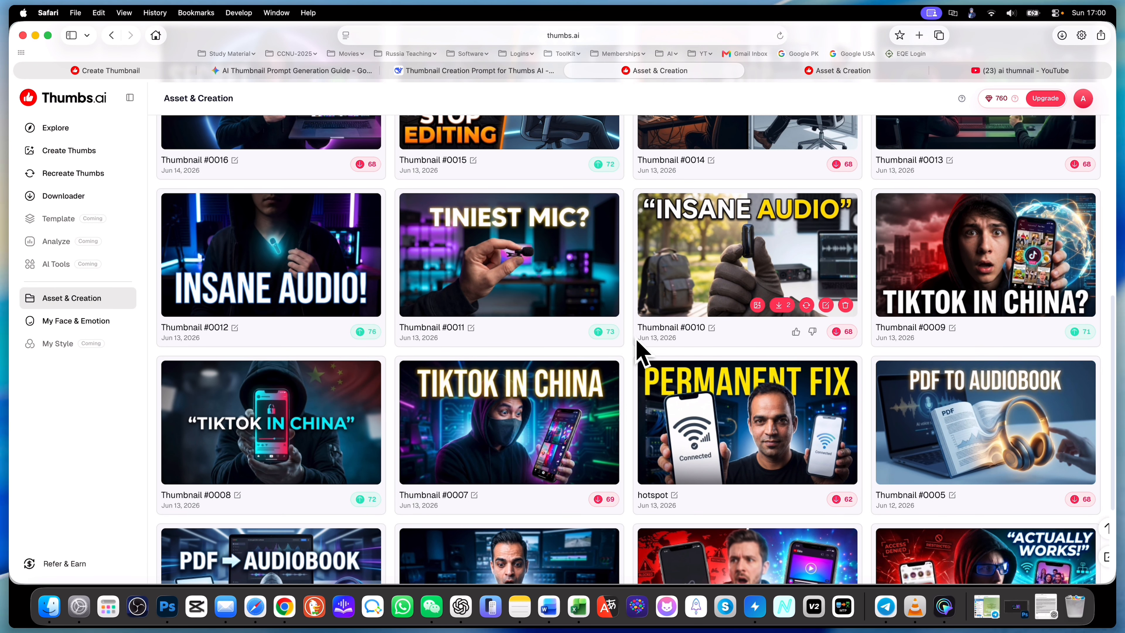
pyautogui.moveTo(602, 340)
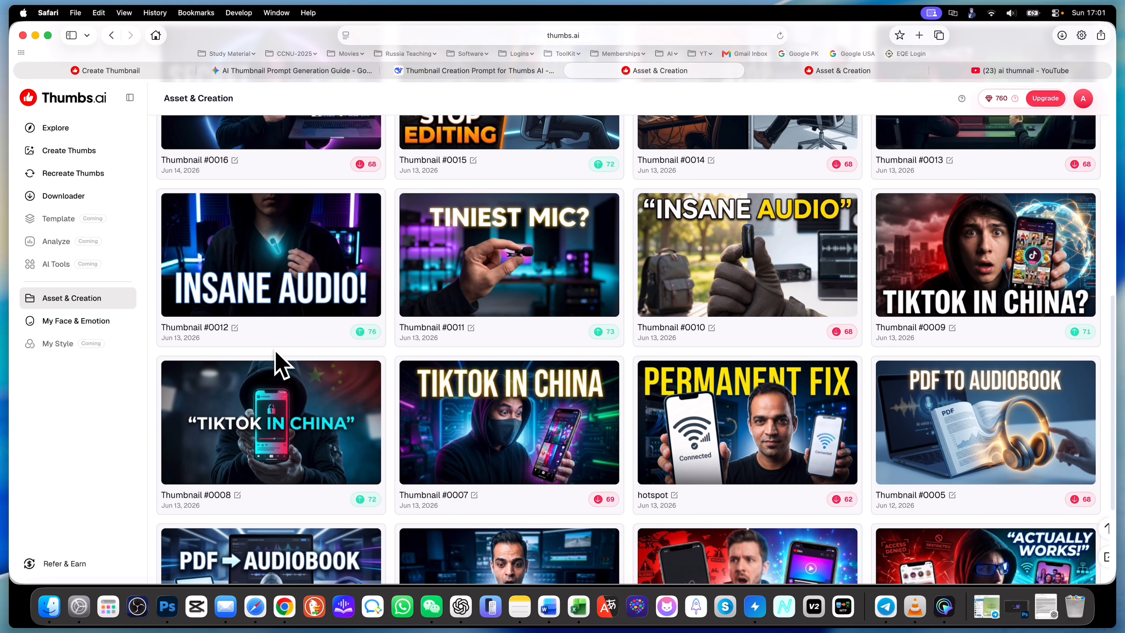
pyautogui.moveTo(247, 366)
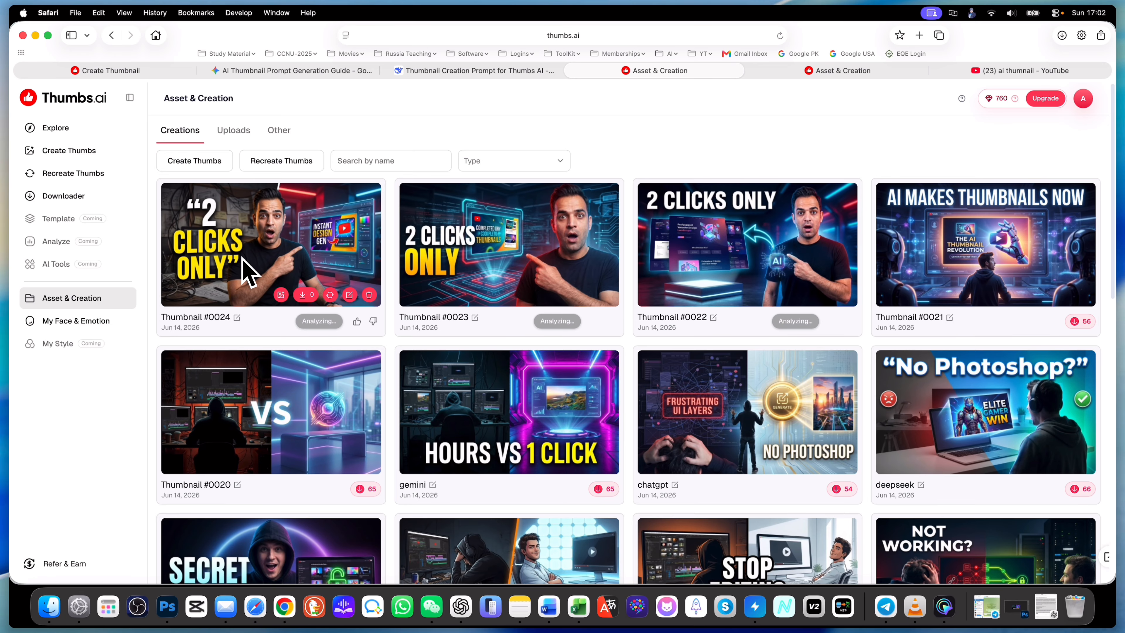
pyautogui.moveTo(797, 274)
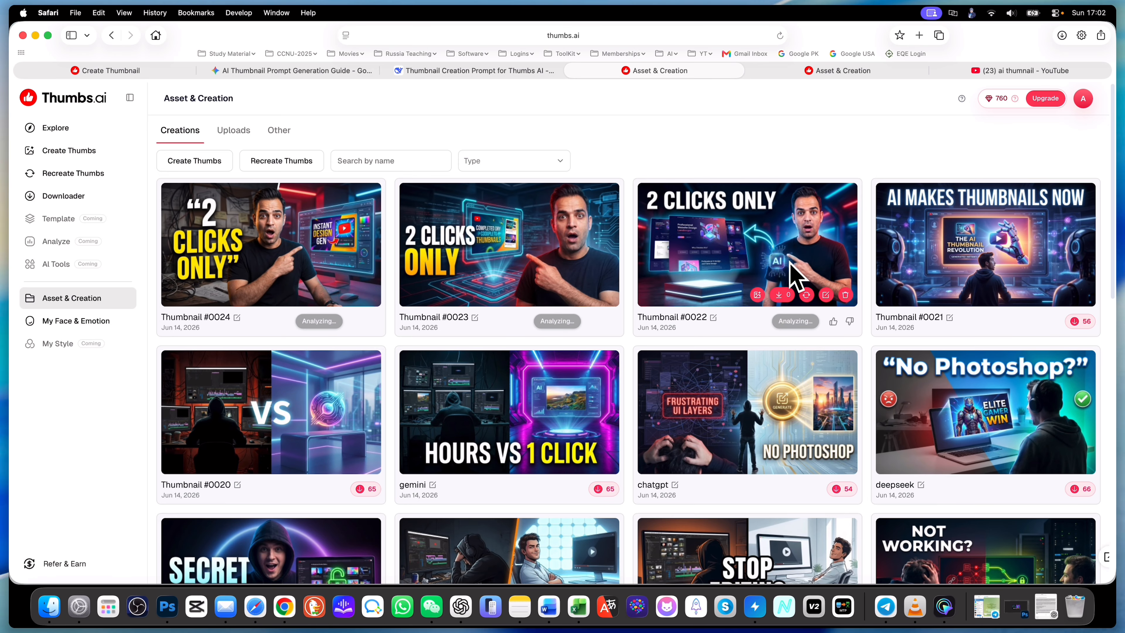
pyautogui.moveTo(606, 245)
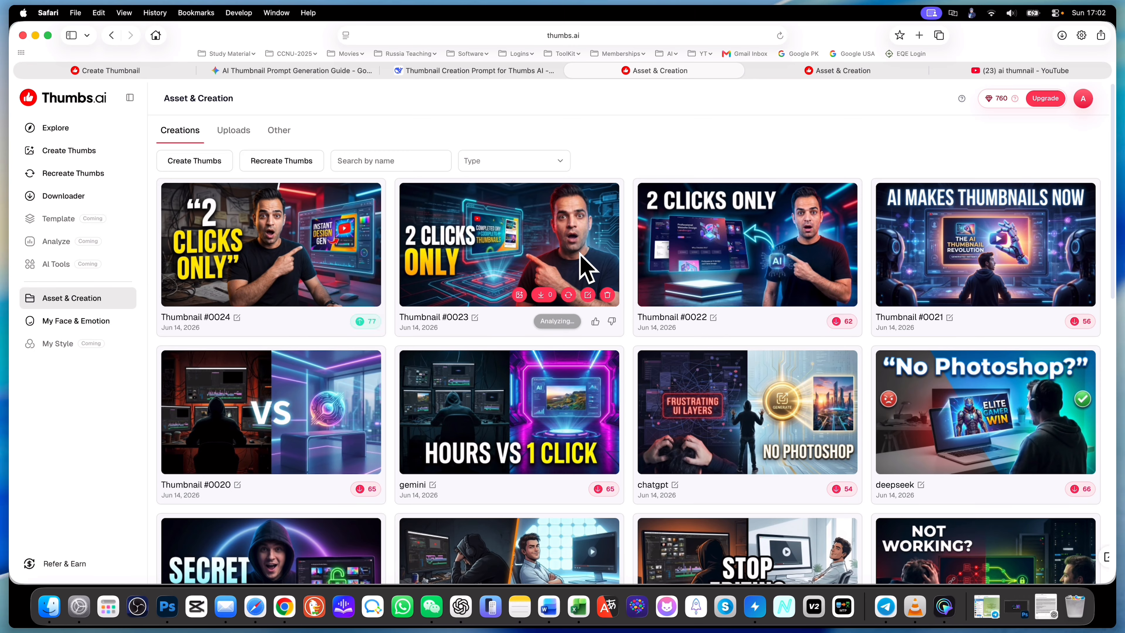
pyautogui.moveTo(364, 329)
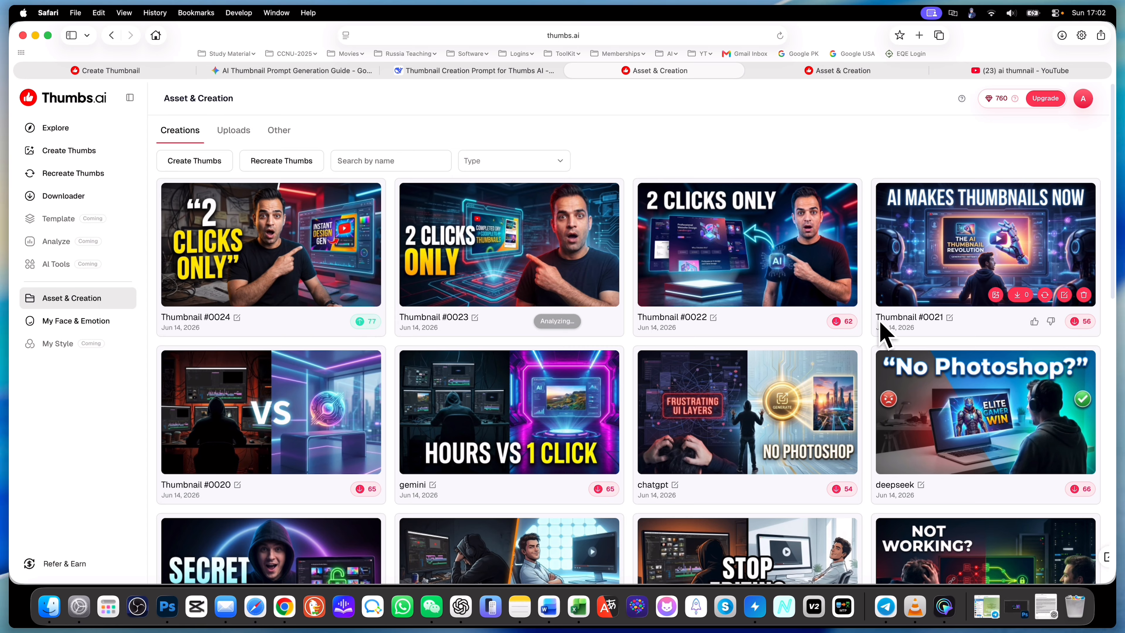
pyautogui.moveTo(846, 335)
pyautogui.moveTo(611, 330)
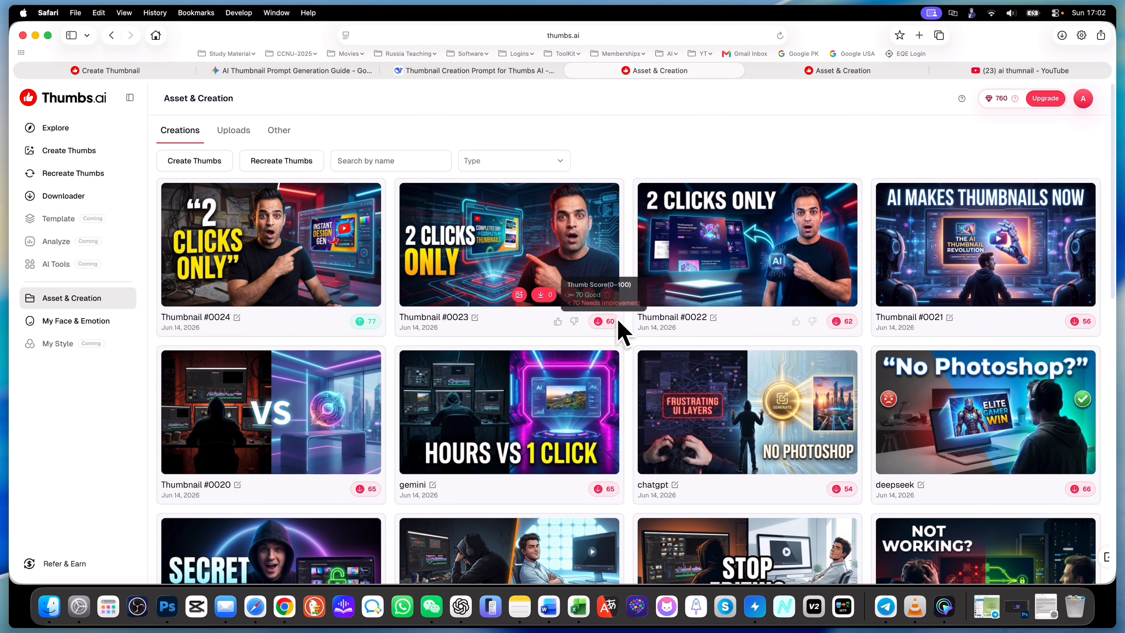
pyautogui.moveTo(606, 330)
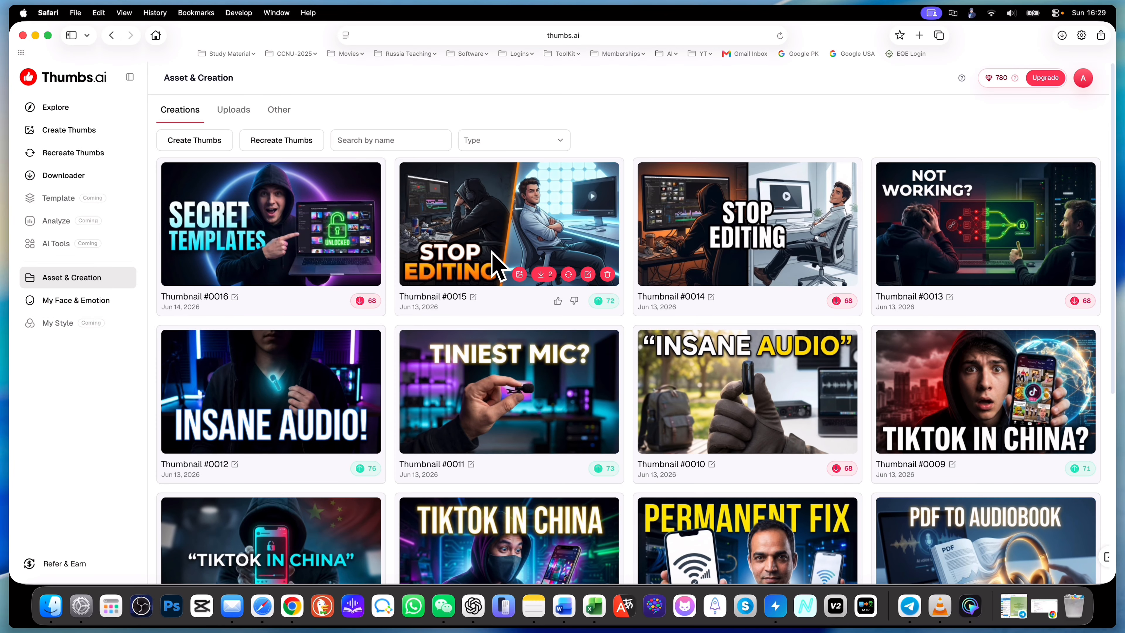
# Open My Face & Emotion and upload IMG_5225.heic from the expression folder as the Original Face photo
pyautogui.click(73, 305)
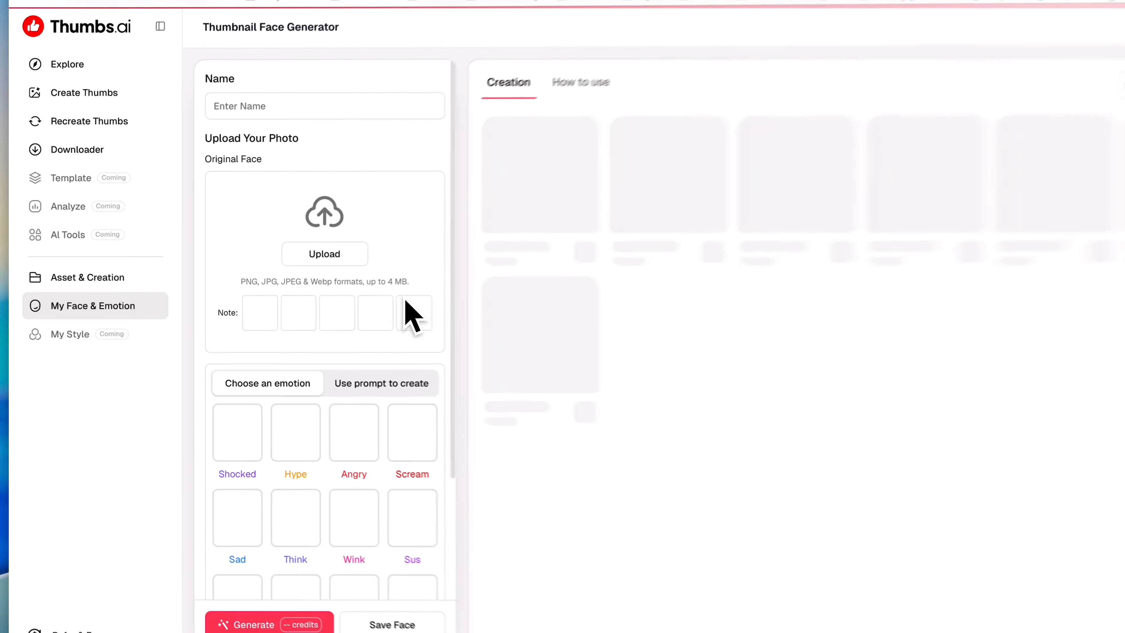
pyautogui.scroll(-2, 412, 316)
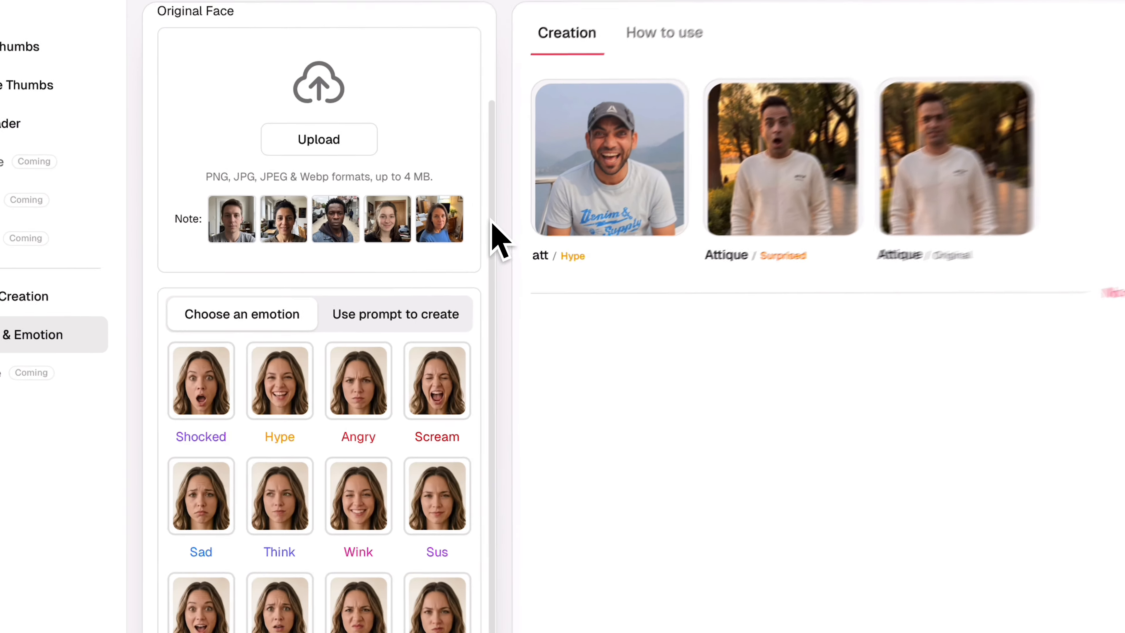
pyautogui.scroll(-2, 368, 266)
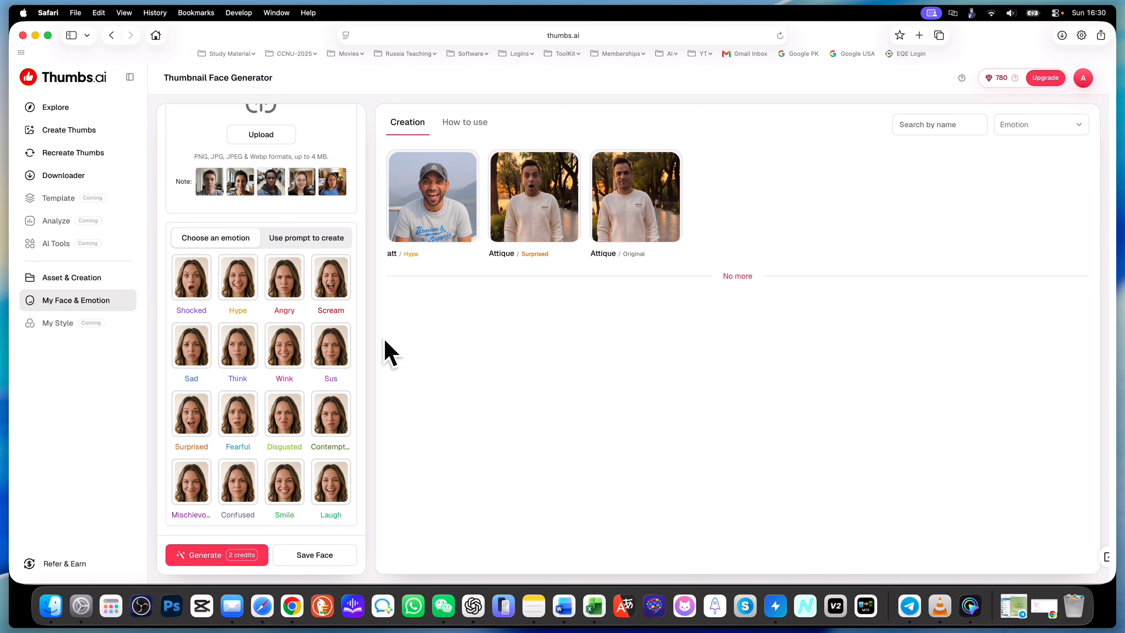
pyautogui.scroll(1, 266, 222)
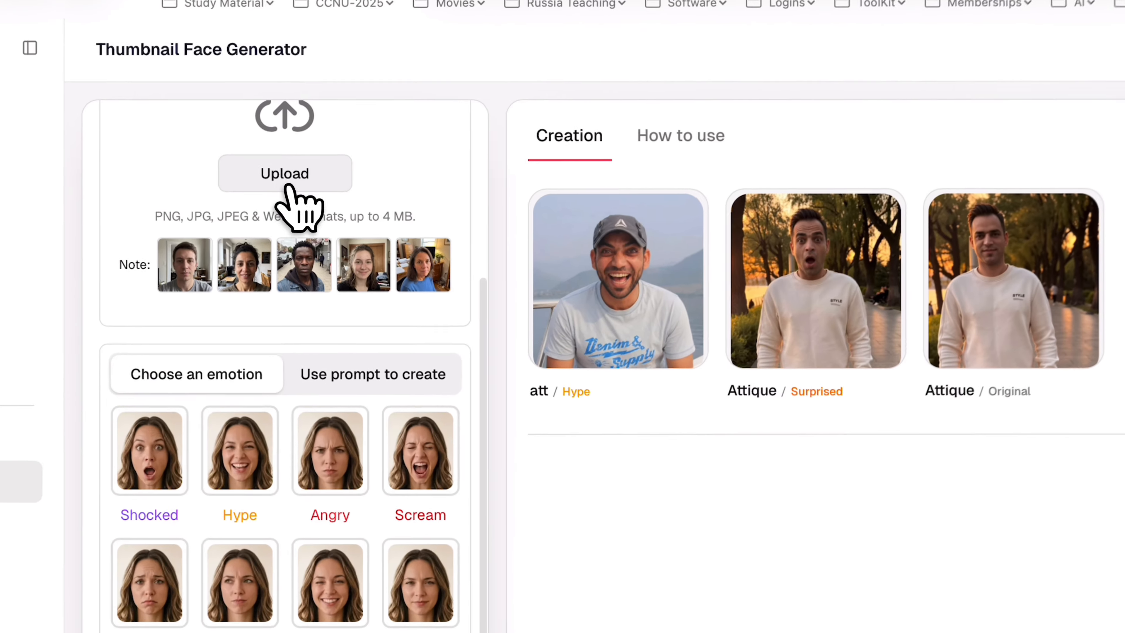
pyautogui.click(260, 135)
pyautogui.moveTo(208, 284); pyautogui.dragTo(94, 217)
pyautogui.click(97, 221)
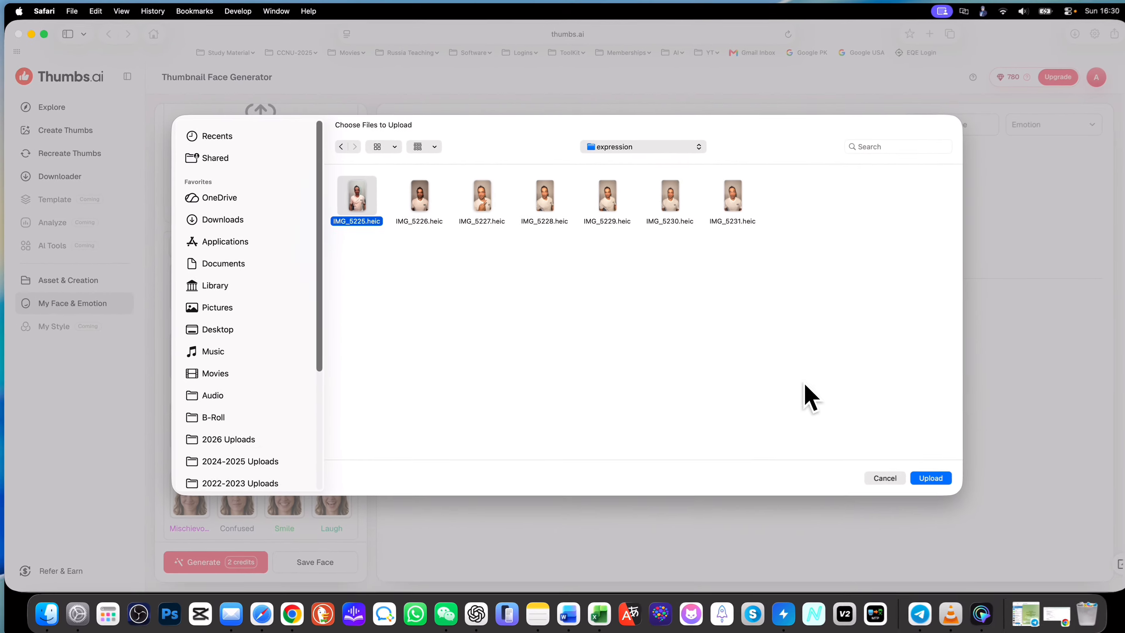
pyautogui.press('Return')
# Enter a name for the uploaded face, choose the Surprised emotion and generate the new expression
pyautogui.click(189, 141)
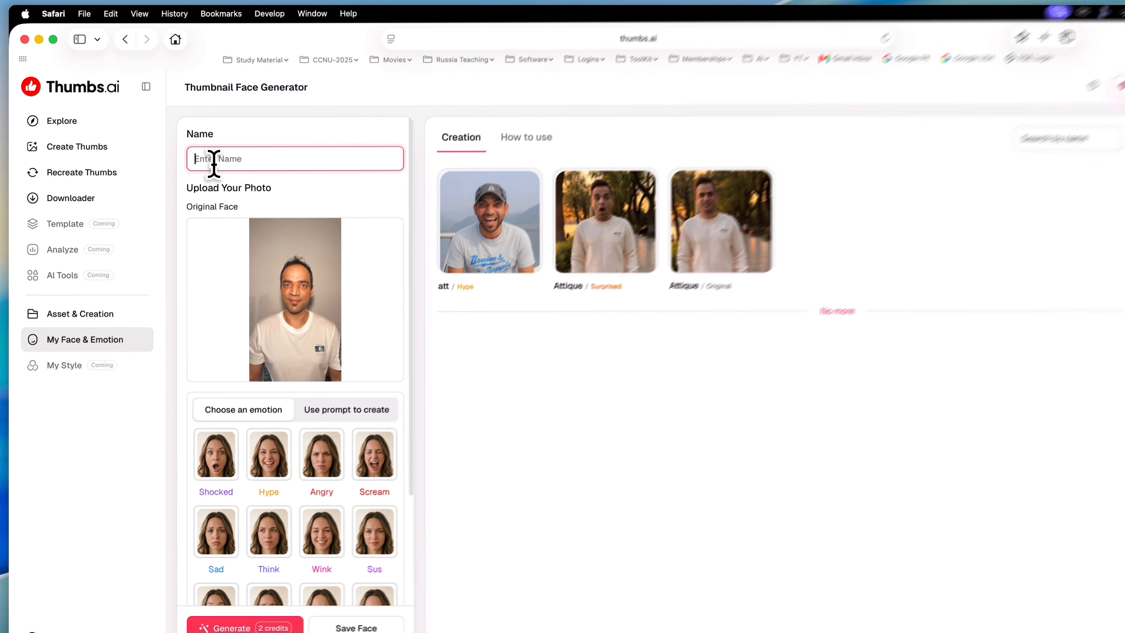
pyautogui.write('attique3')
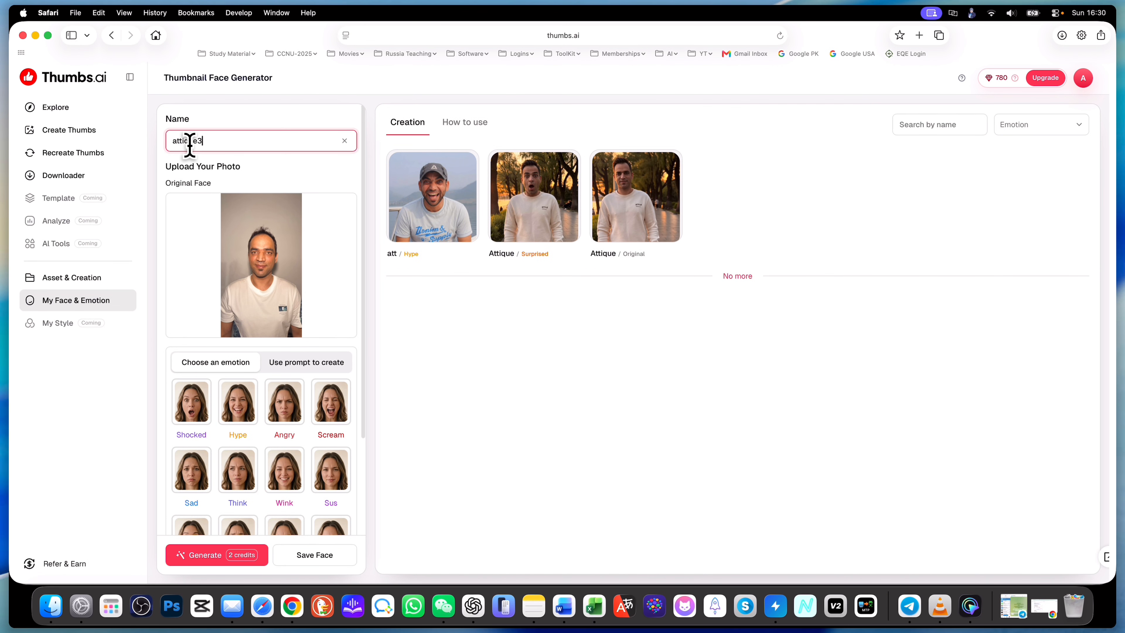
pyautogui.scroll(-3, 292, 394)
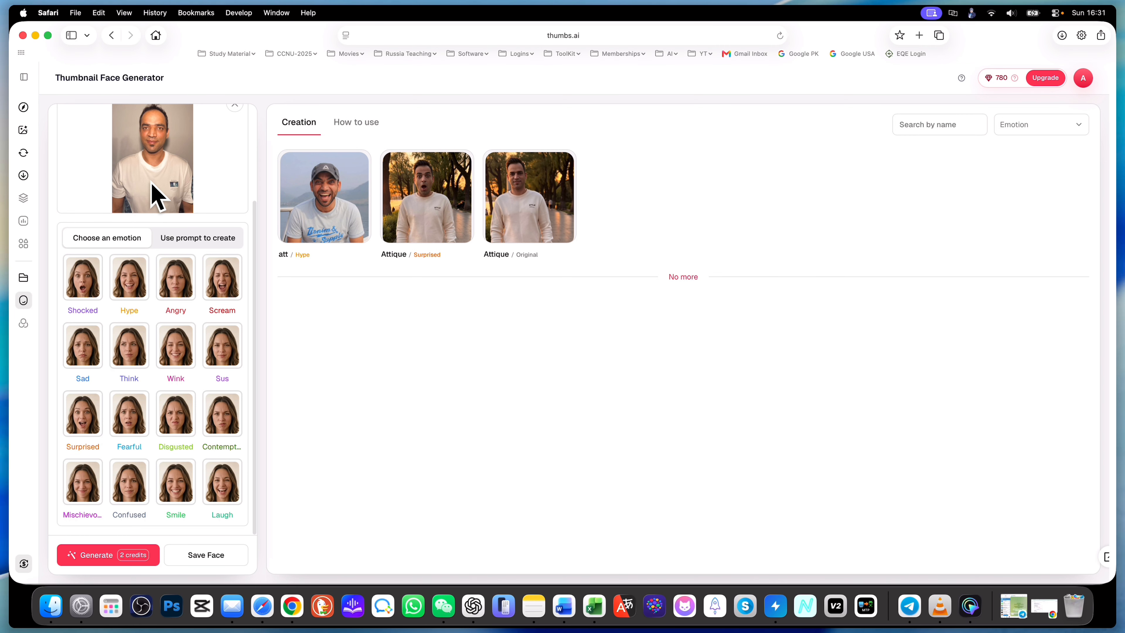
pyautogui.click(84, 423)
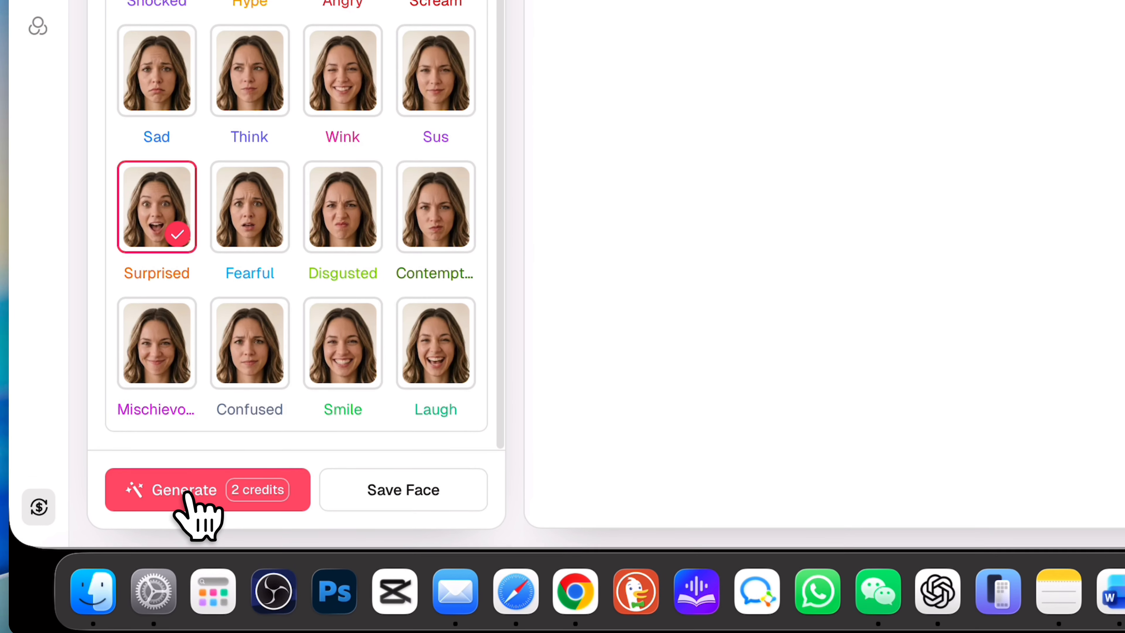
pyautogui.click(186, 495)
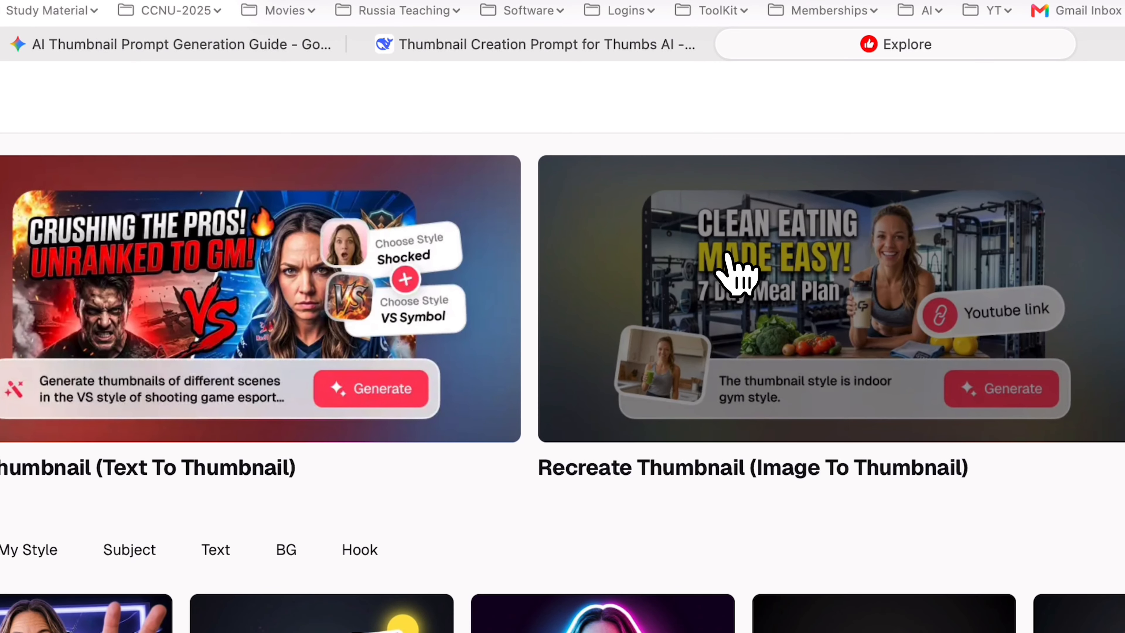
# Open Recreate Thumbnail (Image To Thumbnail) from the Explore page
pyautogui.click(781, 285)
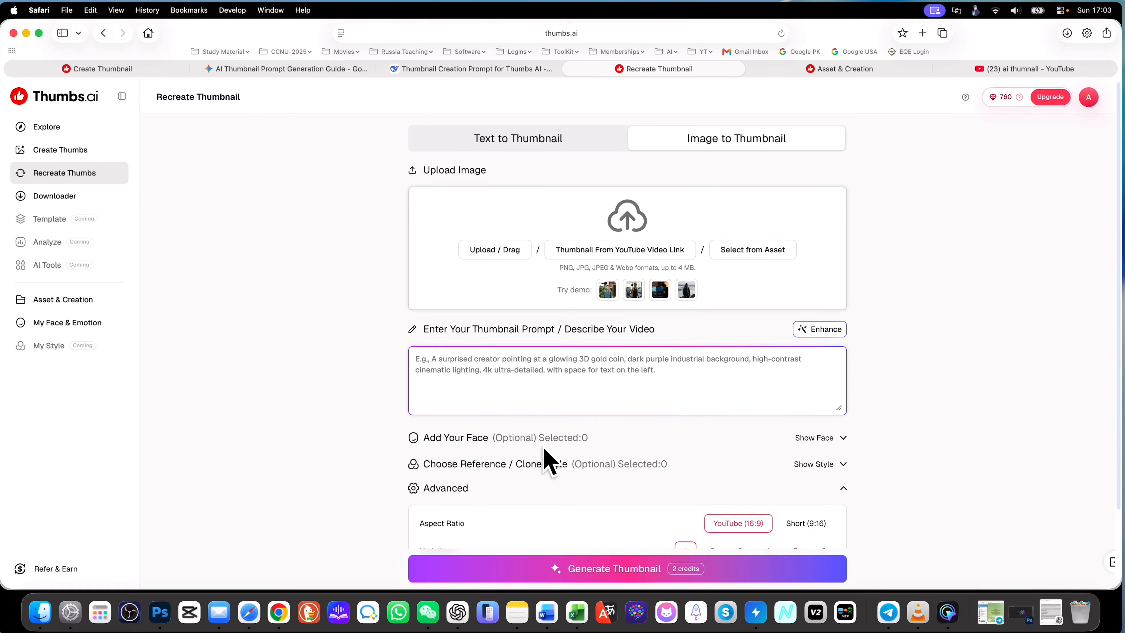